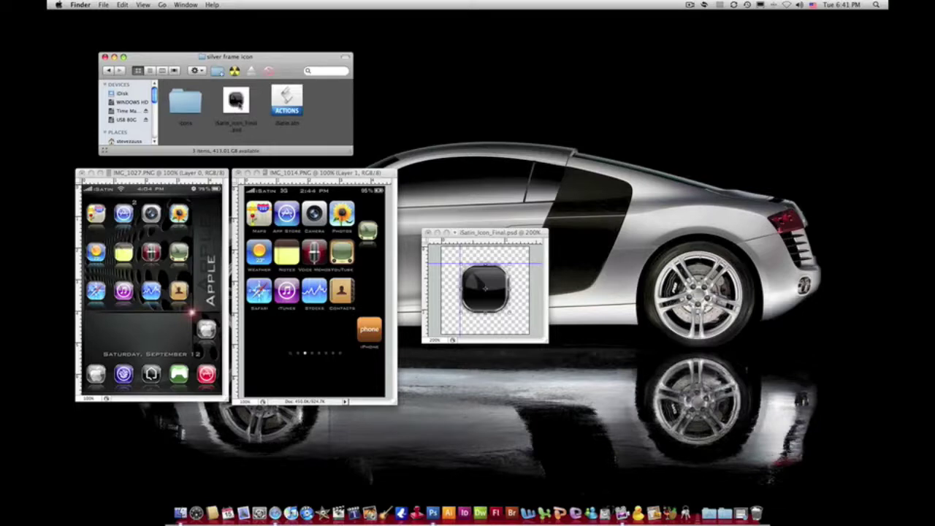
left_click(499, 238)
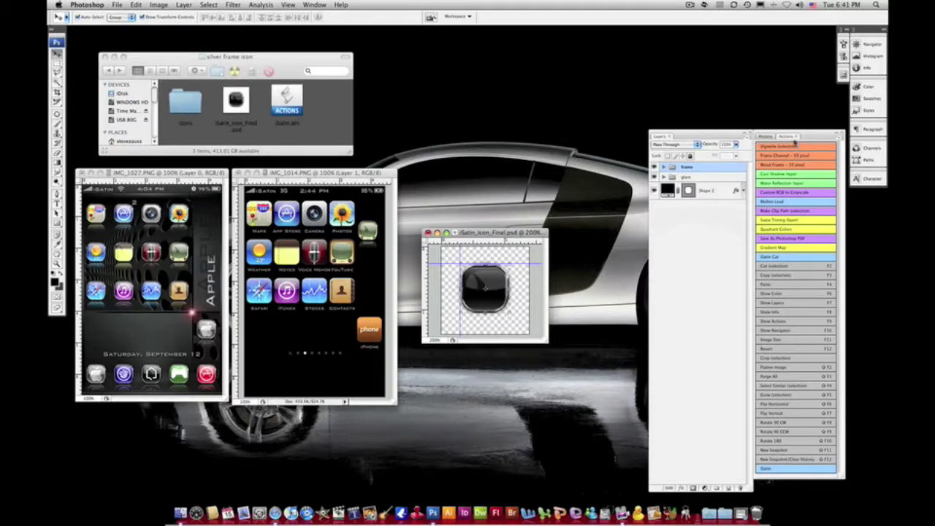
left_click(841, 137)
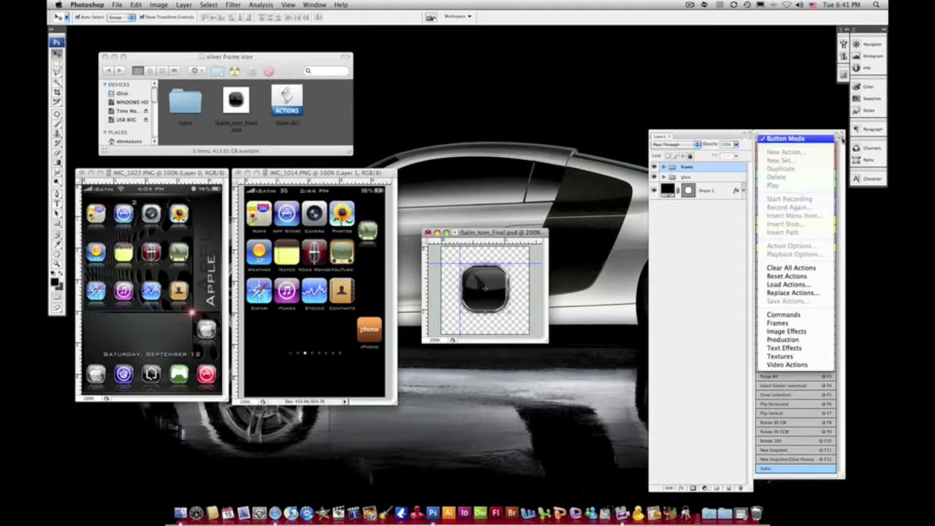
left_click(788, 284)
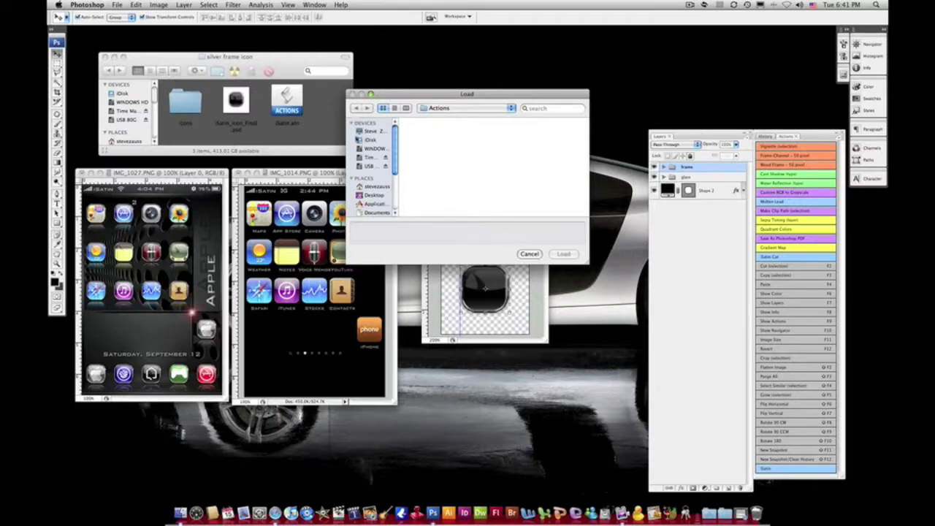
left_click(529, 254)
left_click(445, 154)
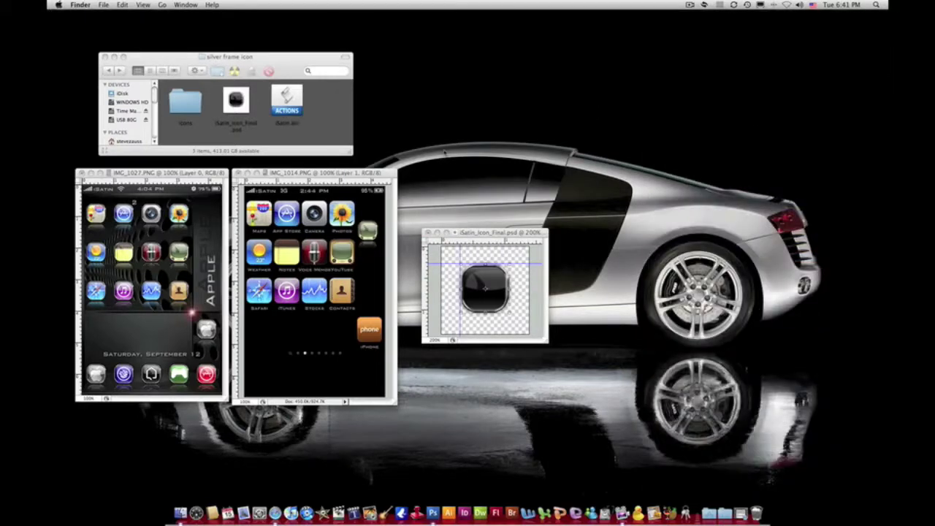
left_click(538, 235)
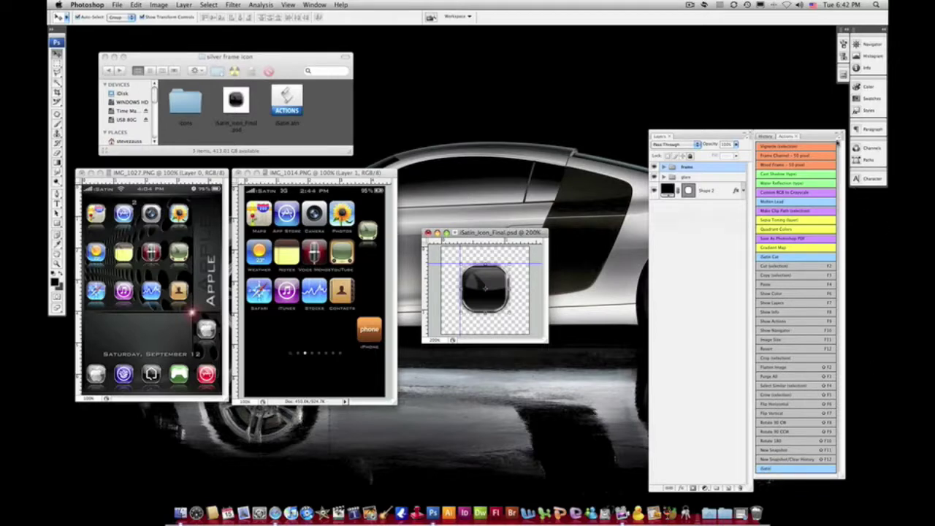
left_click(842, 142)
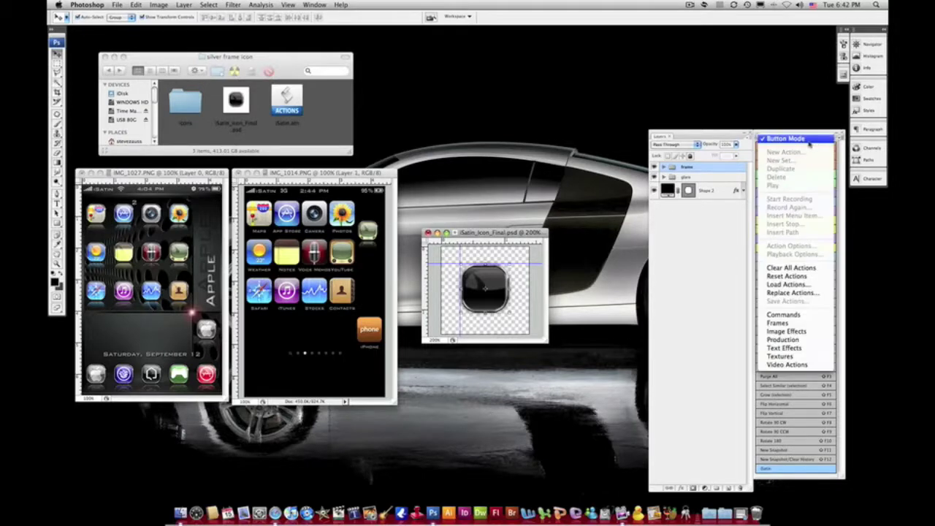
left_click(808, 145)
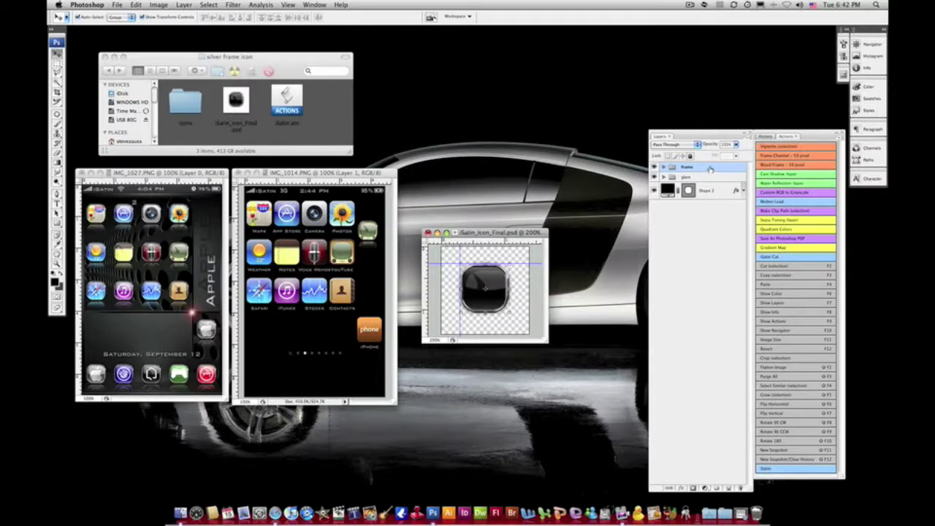
- Review the icon template's frame and glare layer groups by selecting each in turn
left_click(711, 179)
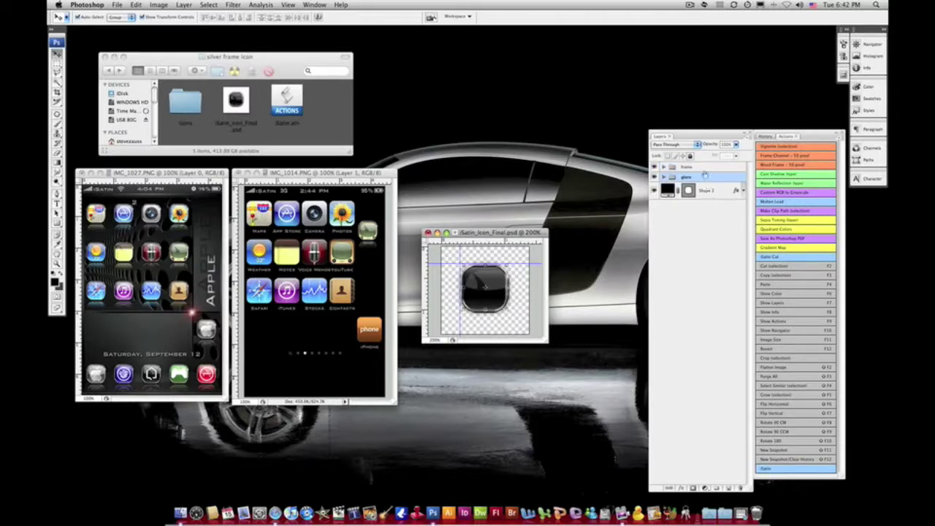
left_click(704, 169)
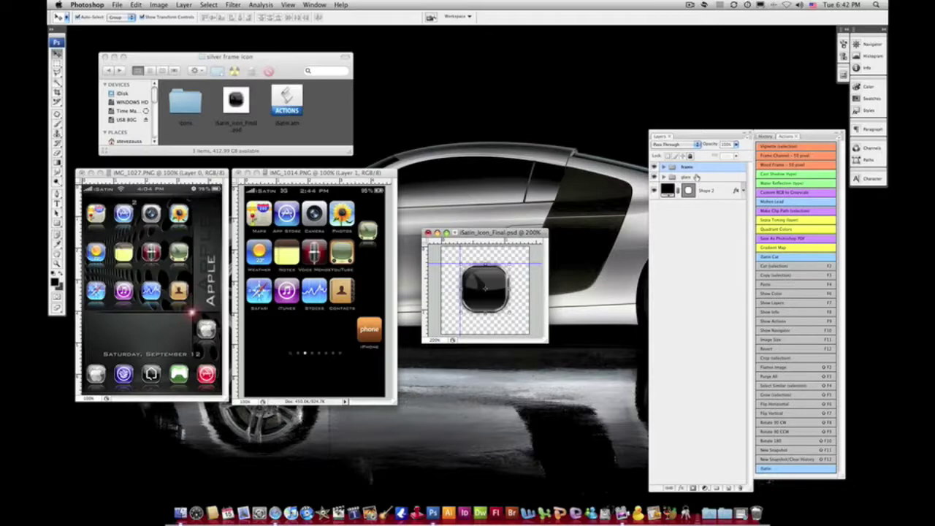
left_click(697, 178)
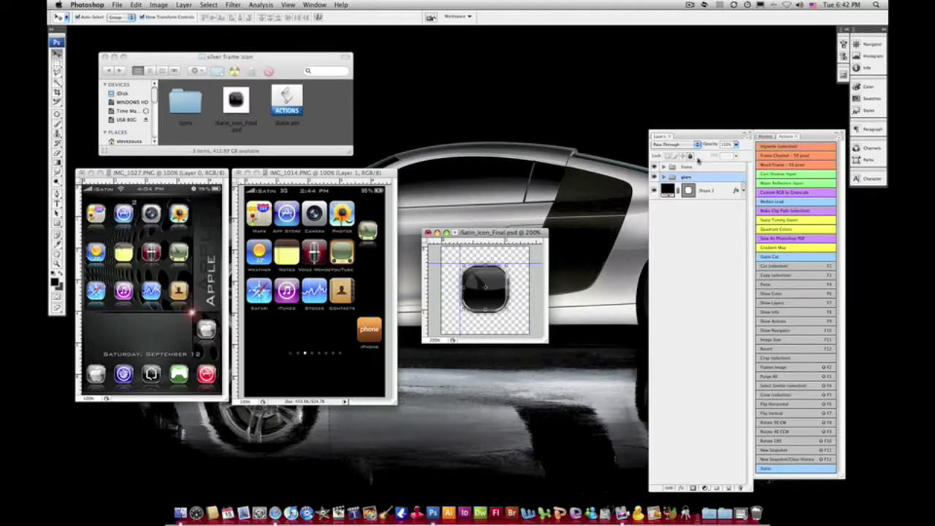
left_click(694, 167)
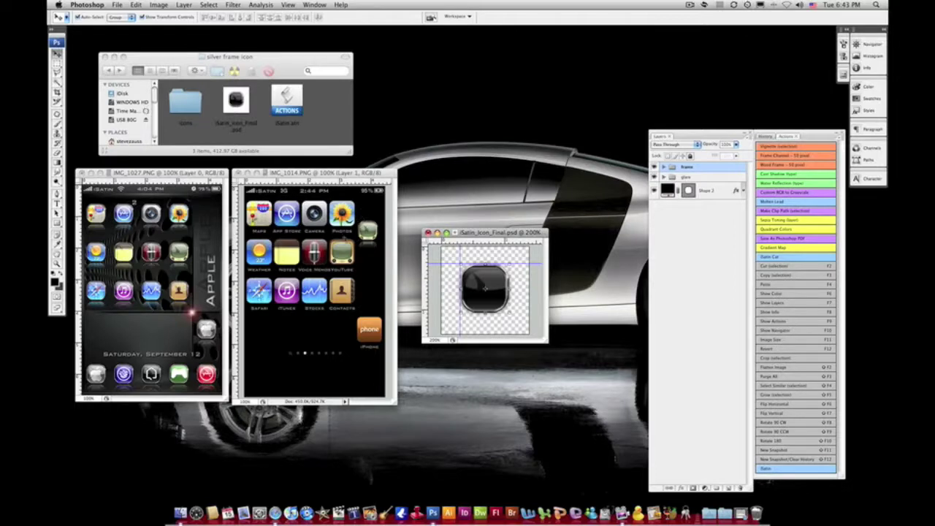
- Delete the extra icon layer from IMG_1014.PNG and copy the screenshot into iSatin_Icon_Final.psd with the Voice Memos icon aligned to the guides
left_click(340, 241)
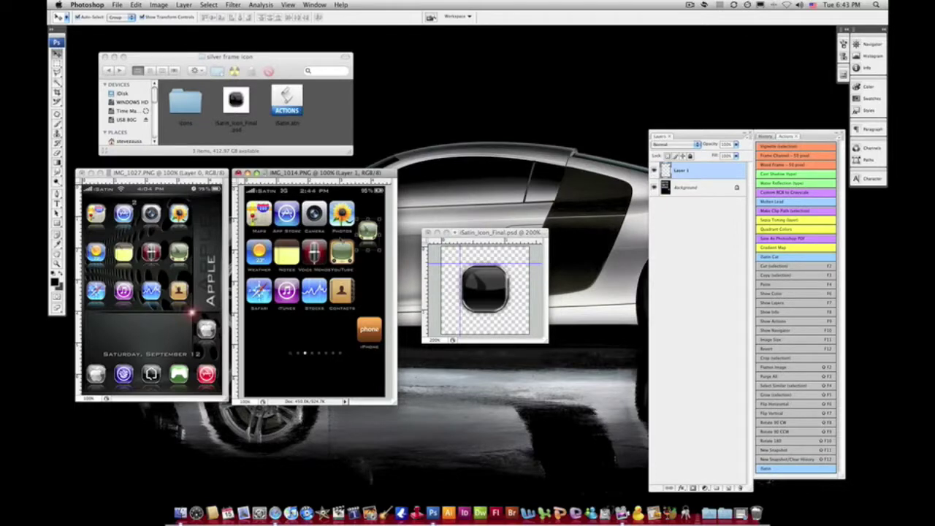
key("Delete")
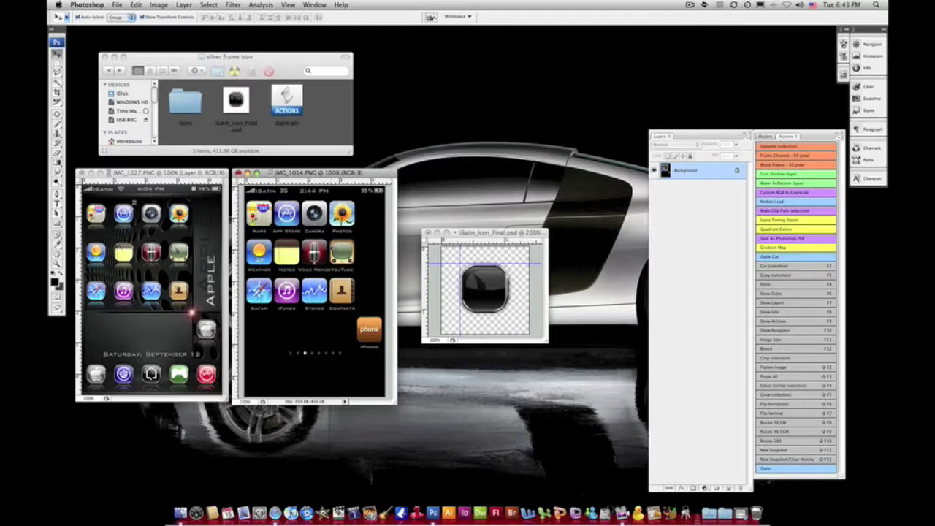
left_click_drag(331, 244, 497, 282)
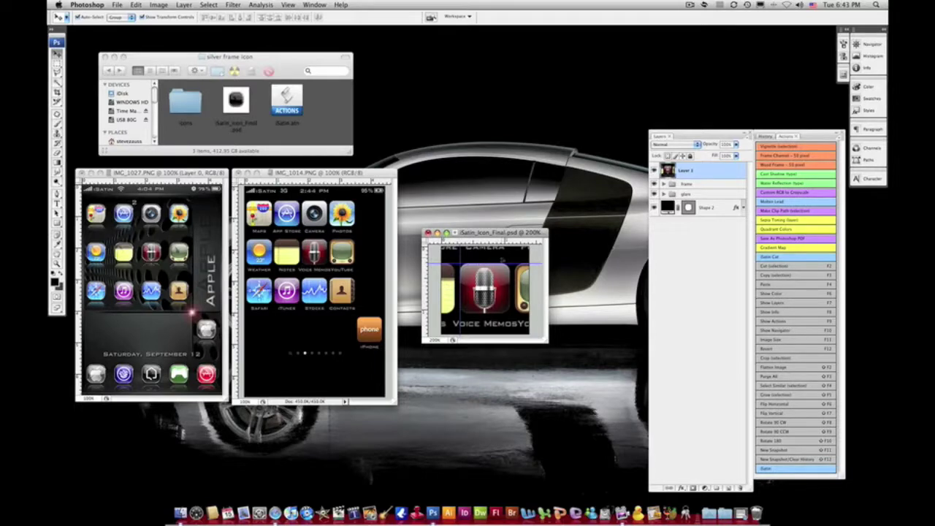
right_click(693, 174)
left_click(704, 175)
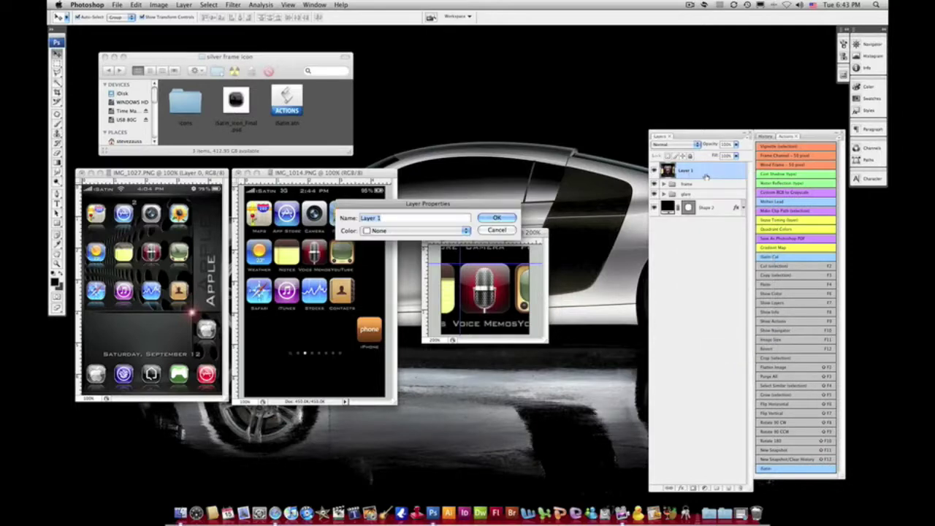
left_click(498, 229)
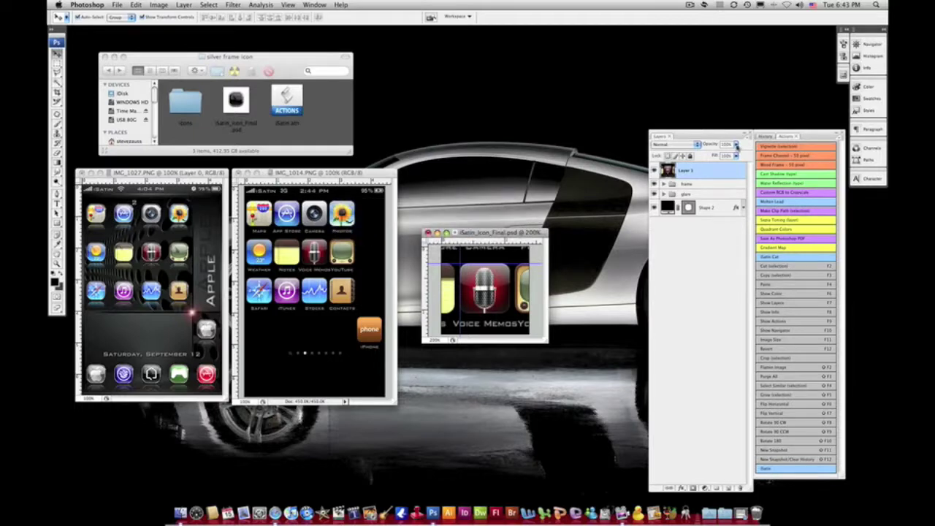
- Temporarily lower the opacity of the Voice Memos layer to check its alignment with the icon template, and restore it to 100%
left_click_drag(736, 146, 709, 154)
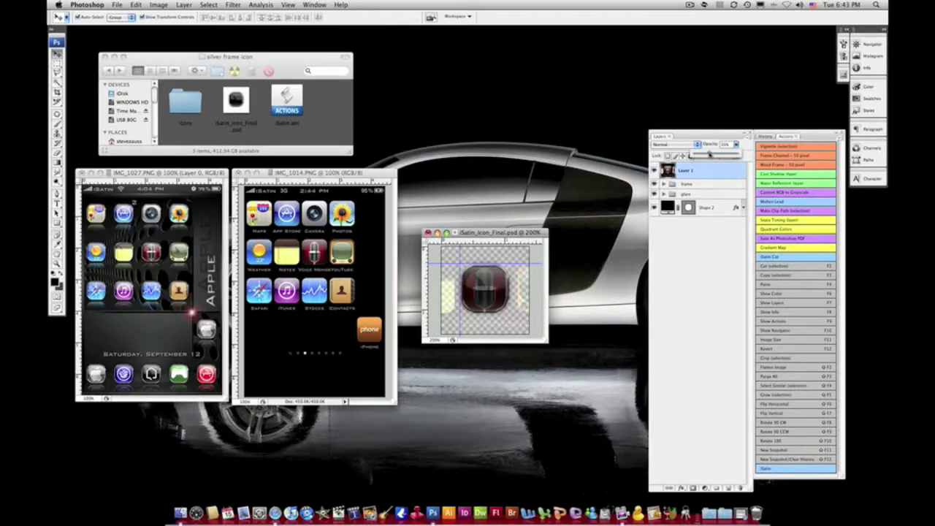
left_click_drag(709, 154, 749, 155)
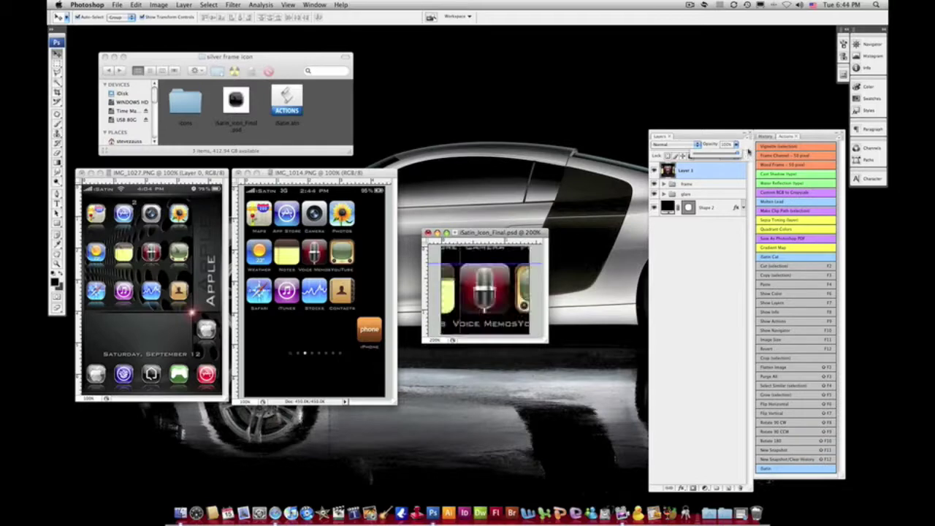
left_click(734, 172)
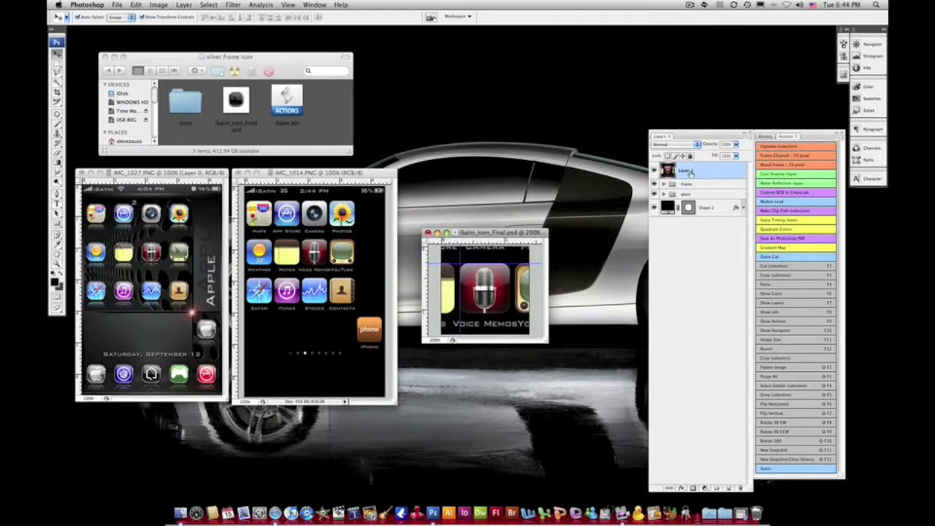
- Run the iSatin action on the Voice Memos layer and move the exported iSatin_Icon_Final.png beside the folder window on the desktop
left_click(777, 469)
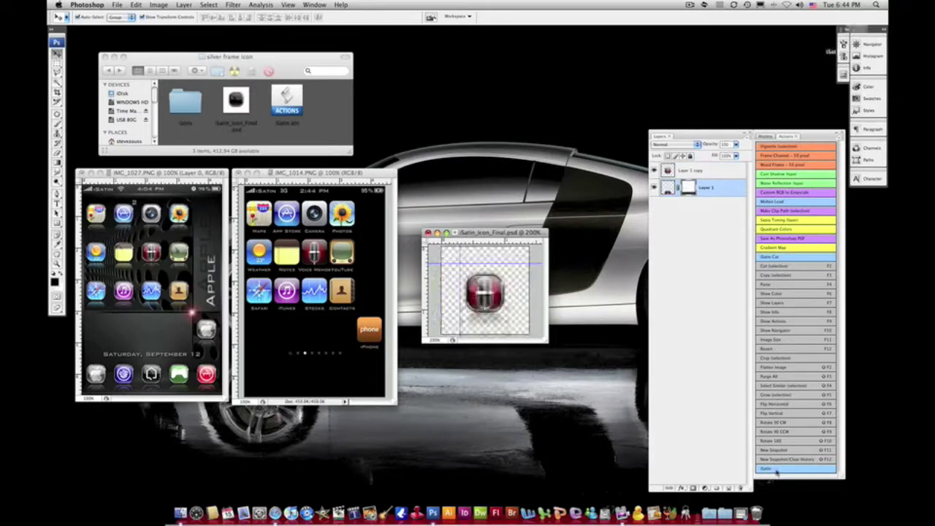
left_click(785, 86)
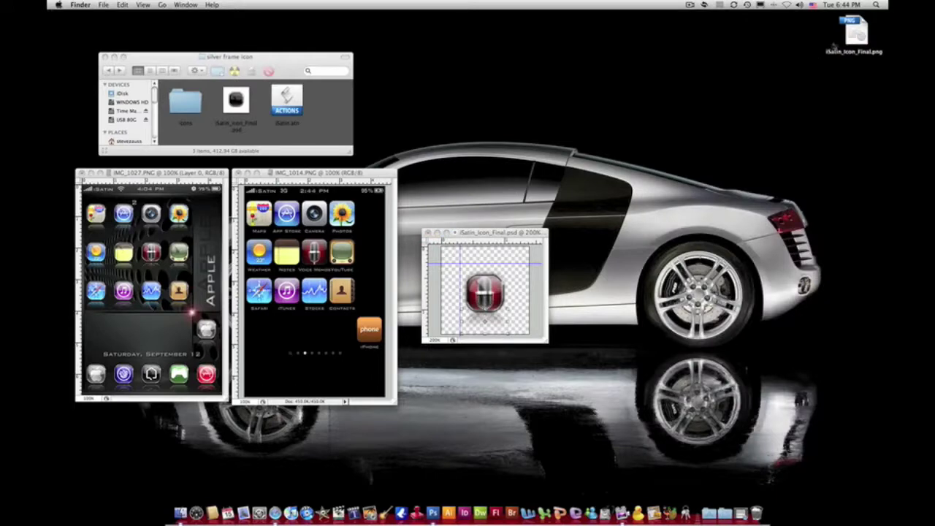
left_click_drag(853, 43, 455, 100)
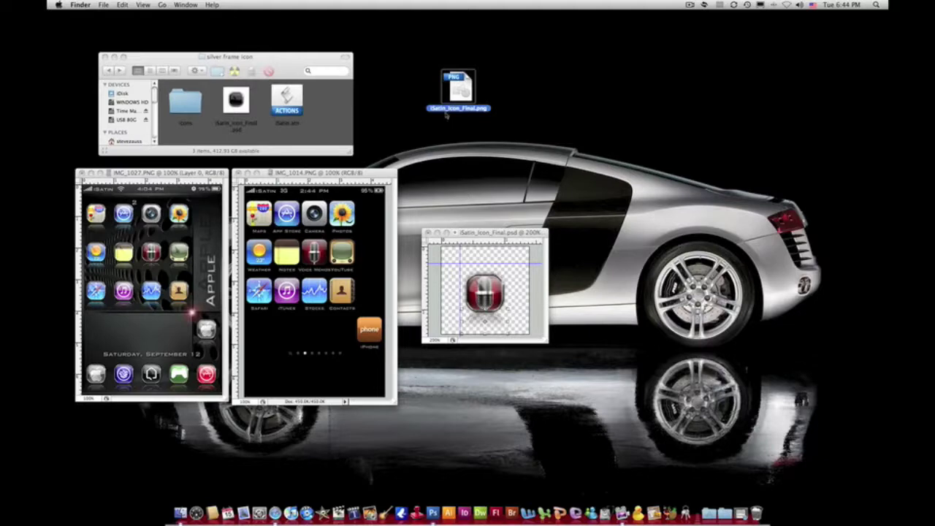
- Open iSatin_Icon_Final.png, copy its icon into IMG_1014.PNG beside the Photos and YouTube icons, and close the PNG
double_click(459, 89)
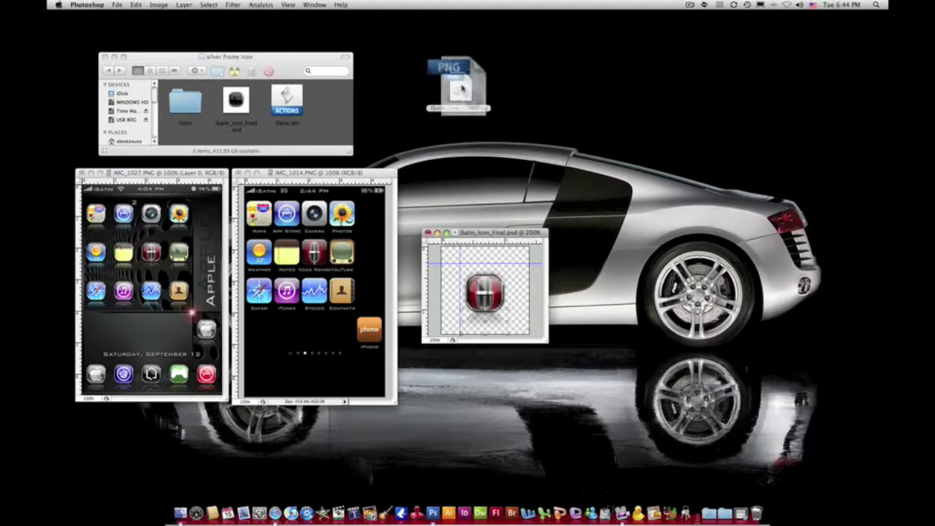
left_click_drag(145, 48, 493, 155)
left_click_drag(478, 192, 372, 228)
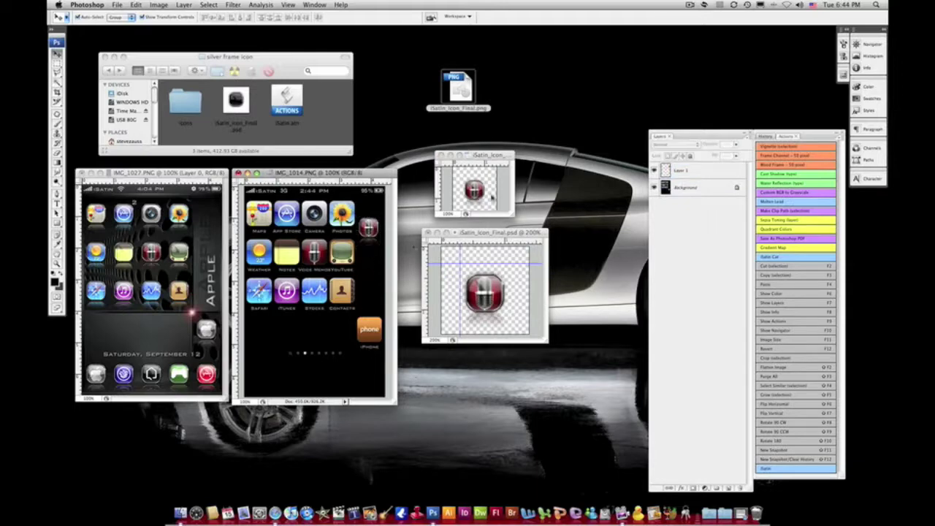
left_click(502, 155)
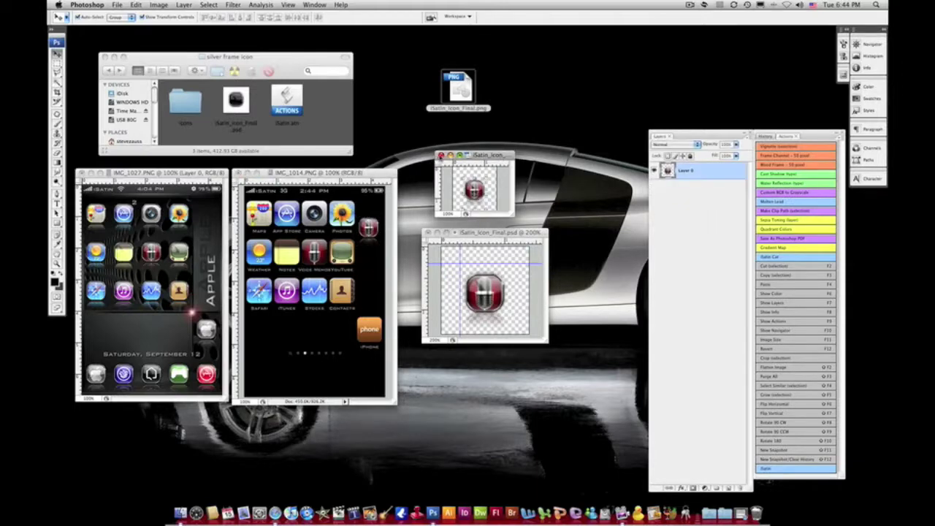
left_click(440, 155)
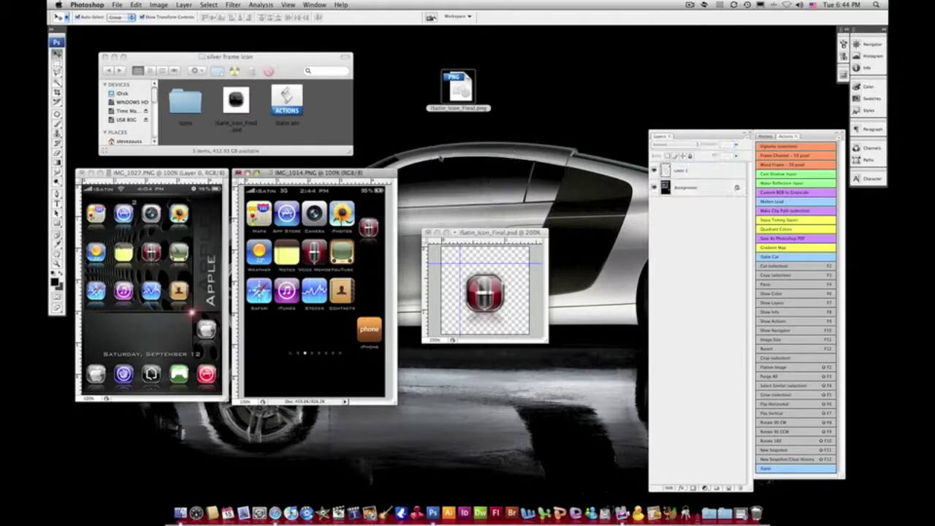
- Revert iSatin_Icon_Final.psd to its opening history snapshot and return to the list of actions
left_click(526, 233)
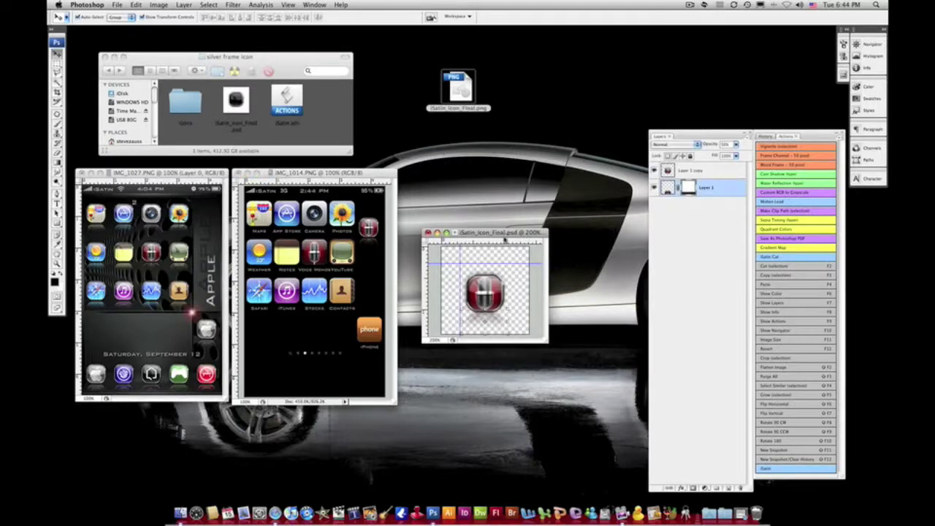
left_click(767, 137)
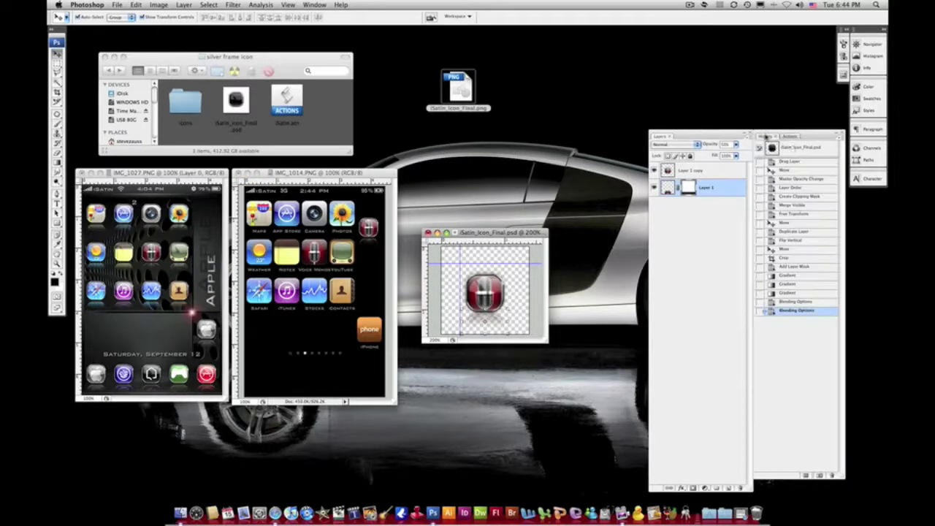
left_click(829, 149)
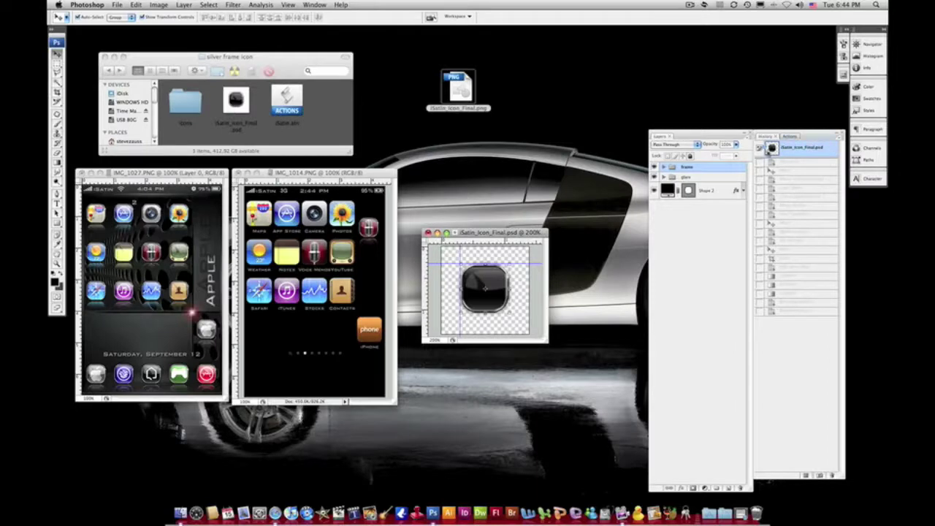
left_click(786, 137)
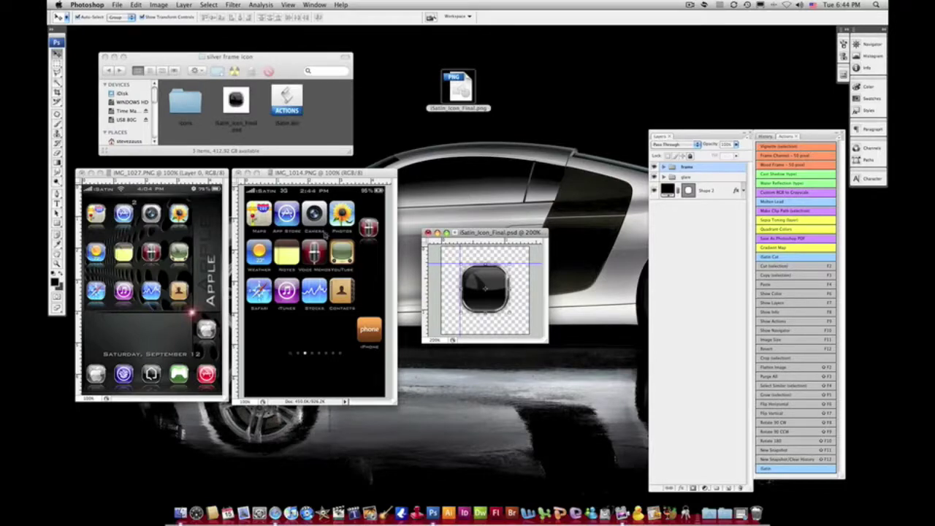
- Remove the added icon layer from IMG_1014.PNG and copy the screenshot into iSatin_Icon_Final.psd with the Photos icon aligned to the guides
left_click(354, 232)
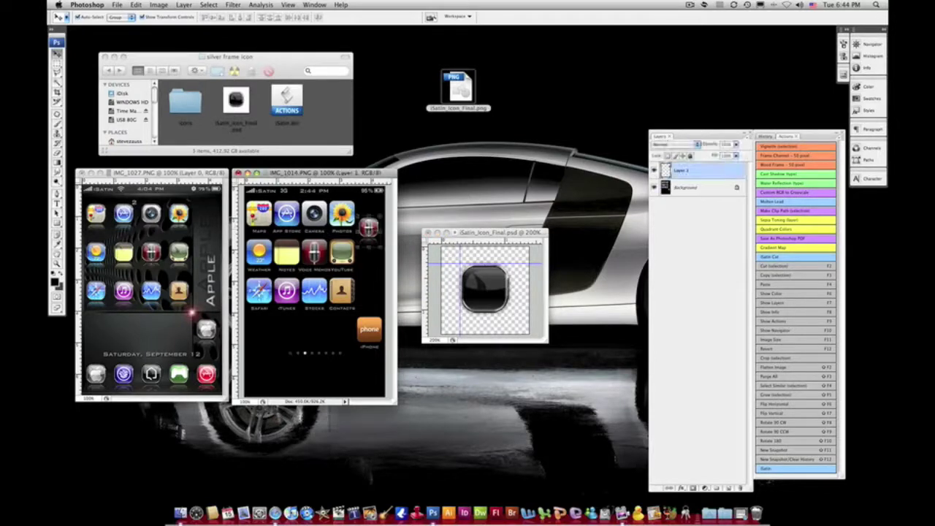
key("super+z")
left_click_drag(323, 206, 436, 279)
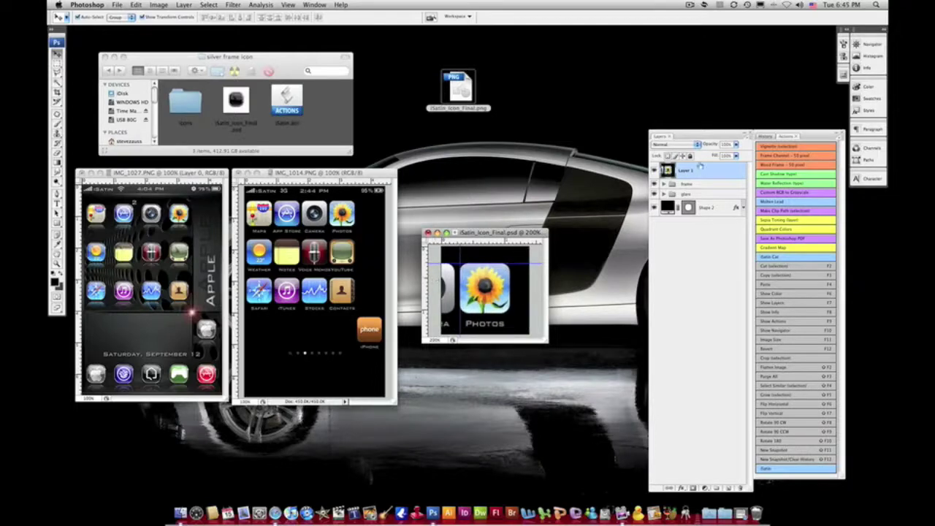
- Run the iSatin action on the Photos icon layer and replace the existing iSatin_Icon_Final.png with the new export
left_click(736, 146)
mouse_move(738, 154)
left_mouse_down()
mouse_move(722, 154)
mouse_move(745, 154)
left_mouse_up()
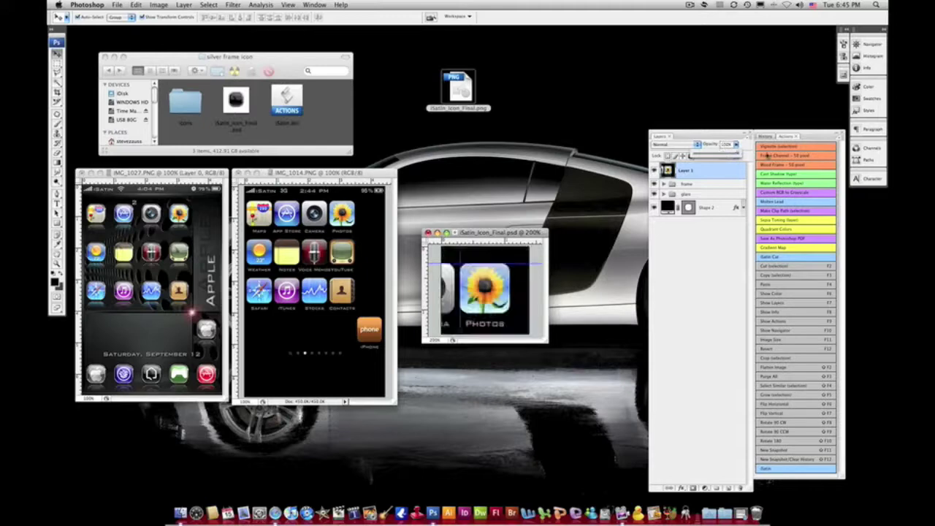
left_click(703, 174)
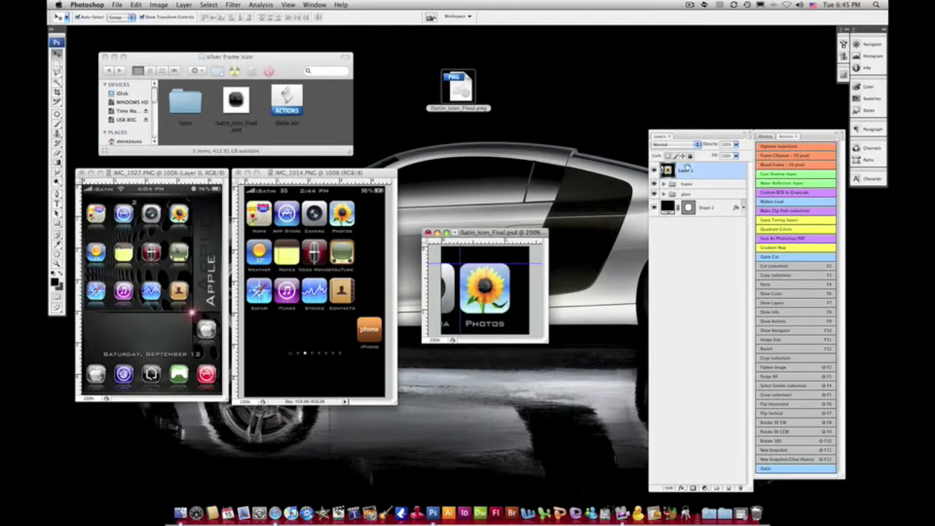
left_click(784, 473)
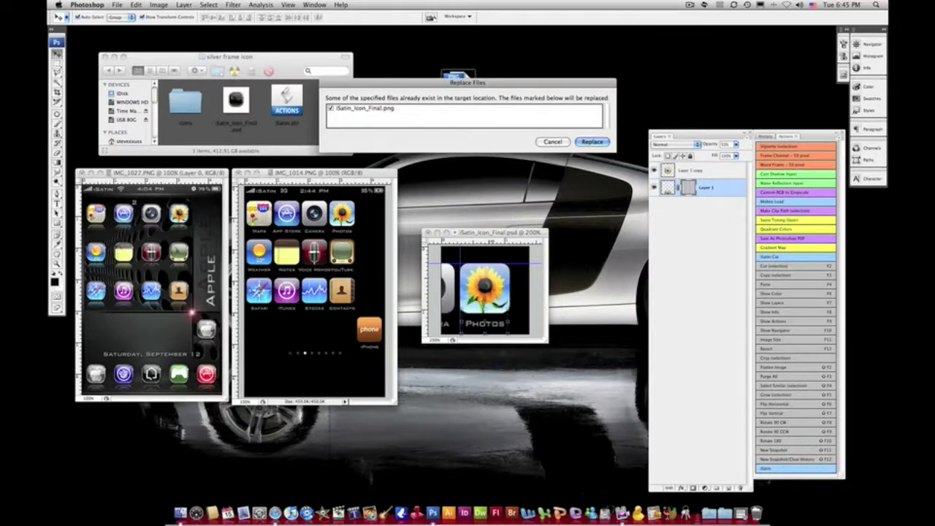
left_click_drag(394, 86, 393, 132)
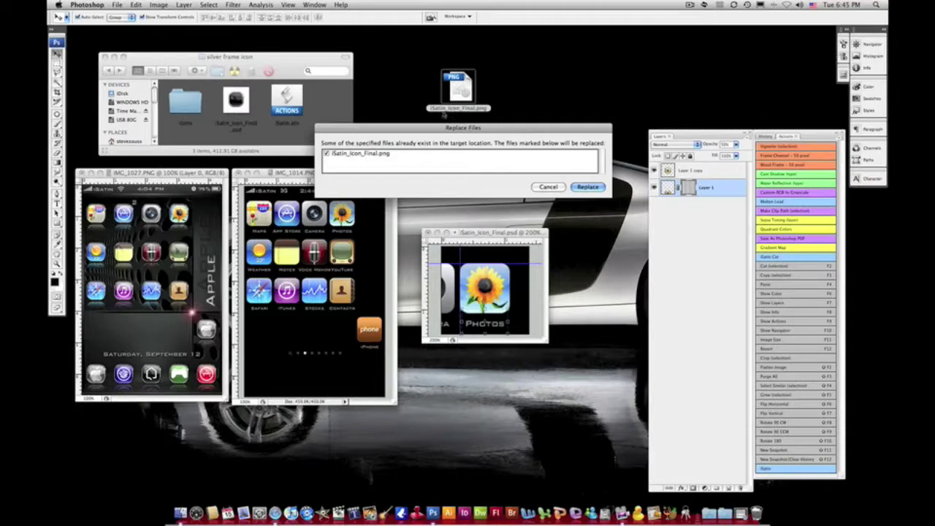
left_click(588, 187)
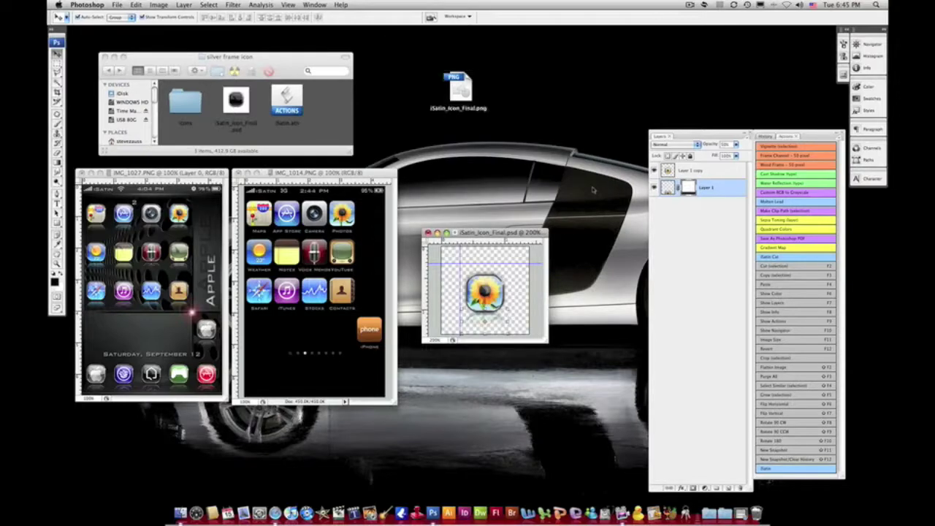
- Open iSatin_Icon_Final.png, copy its sunflower icon into IMG_1014.PNG beside the Photos icon, and close the PNG
double_click(459, 89)
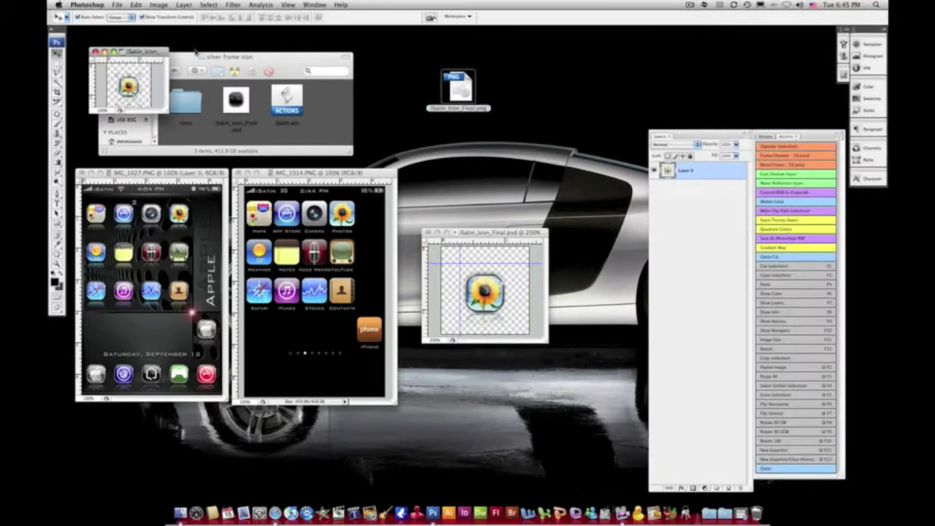
left_click_drag(152, 51, 500, 139)
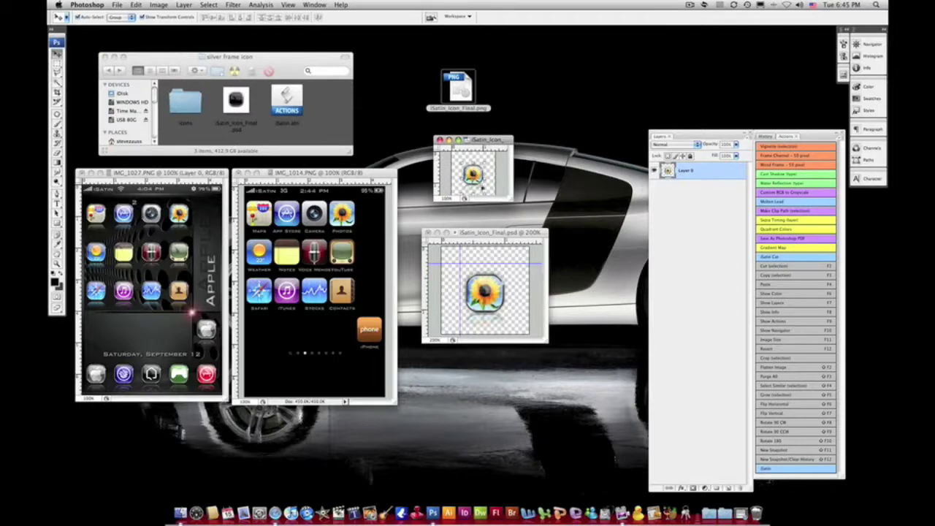
left_click_drag(482, 183, 371, 216)
left_click(494, 175)
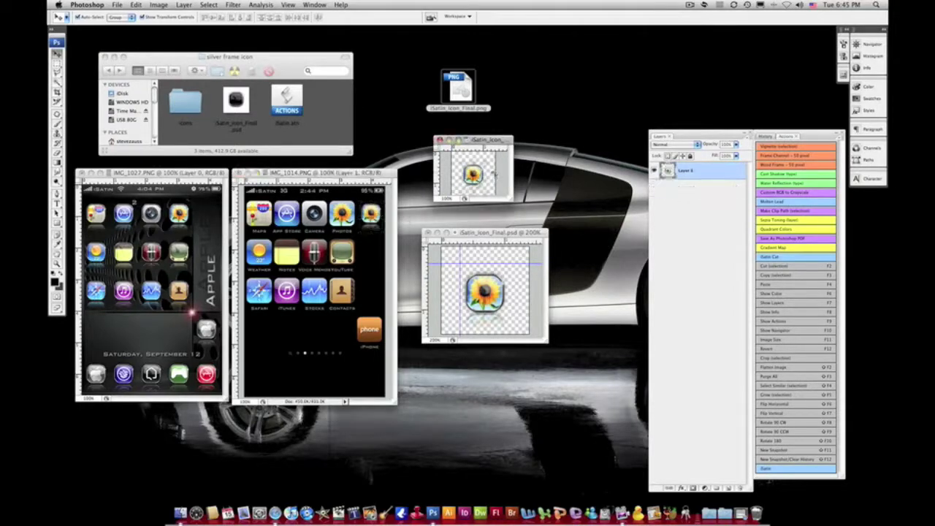
left_click(439, 140)
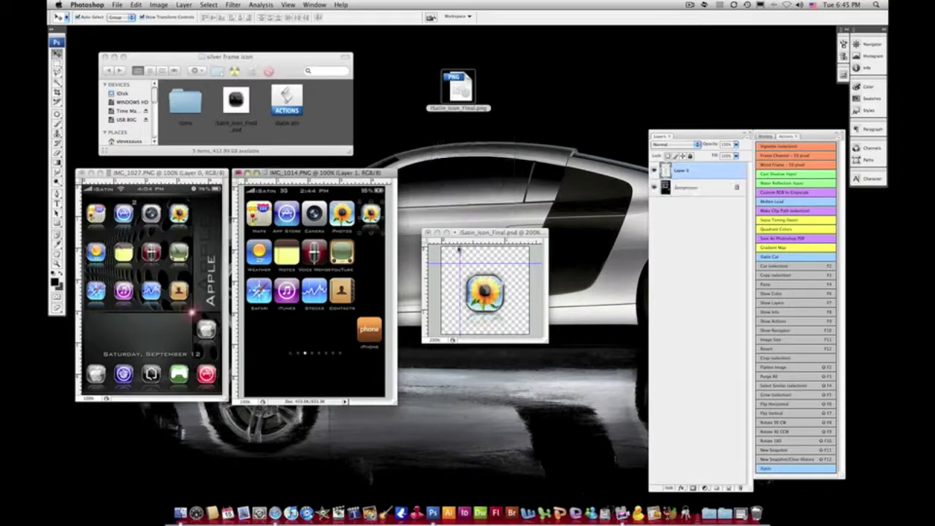
- Restore iSatin_Icon_Final.psd to its opening history snapshot and bring back the list of actions
left_click(485, 235)
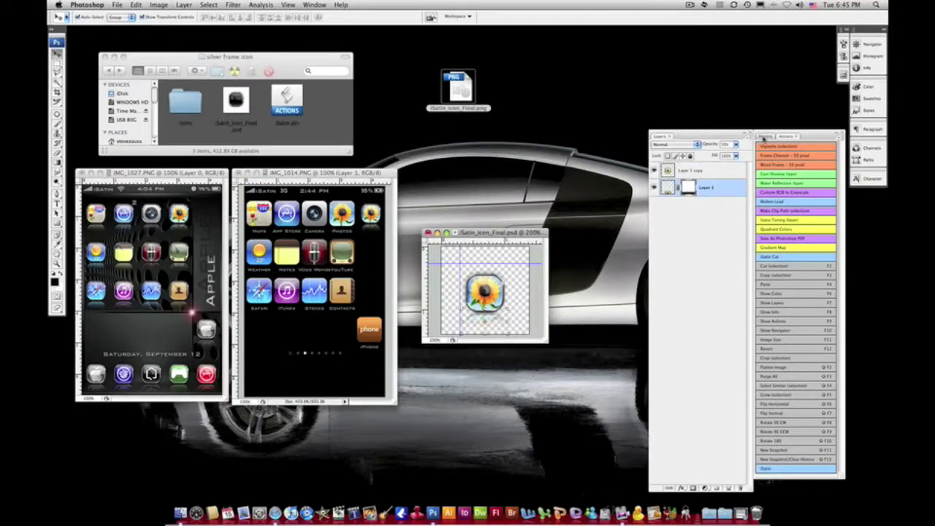
left_click(765, 136)
left_click(804, 150)
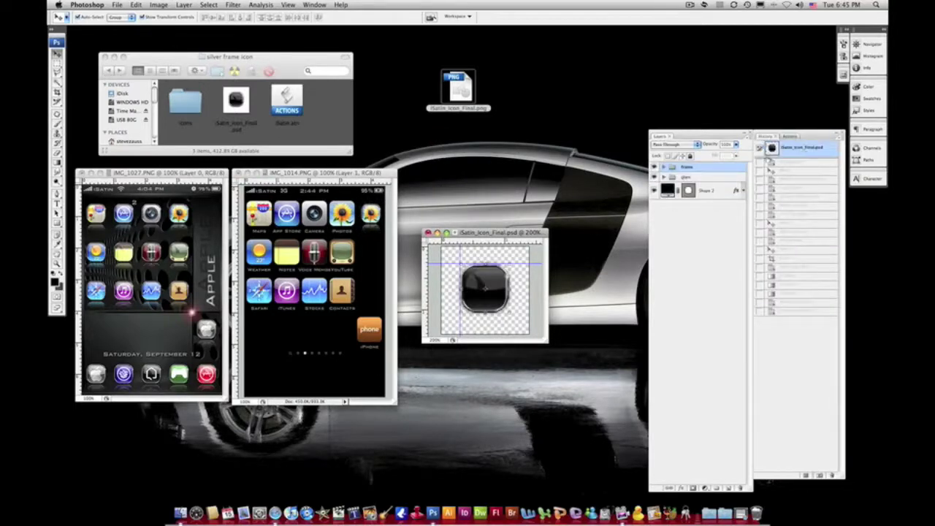
left_click(790, 136)
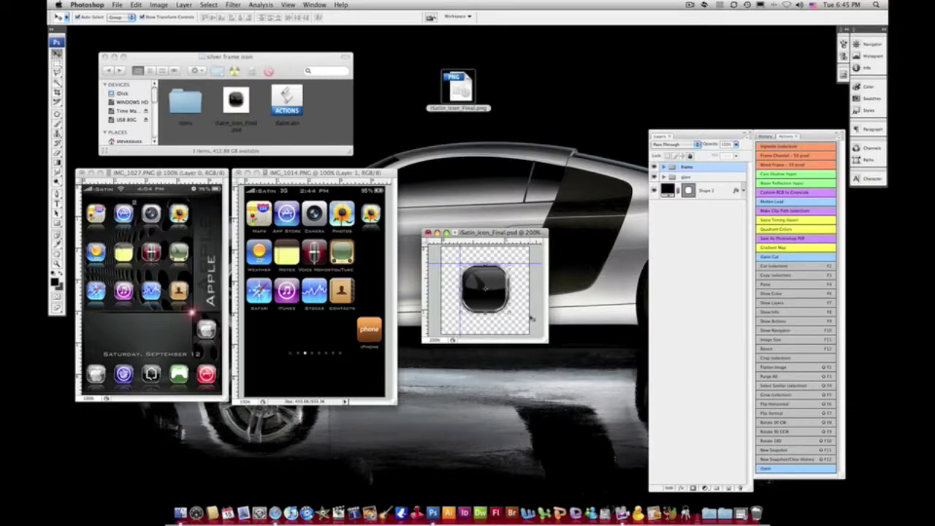
left_click(118, 5)
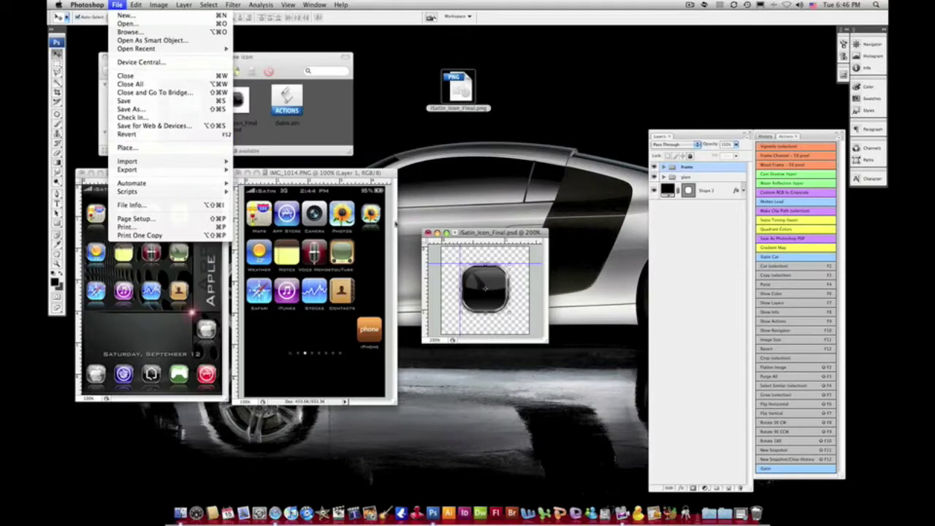
left_click(543, 235)
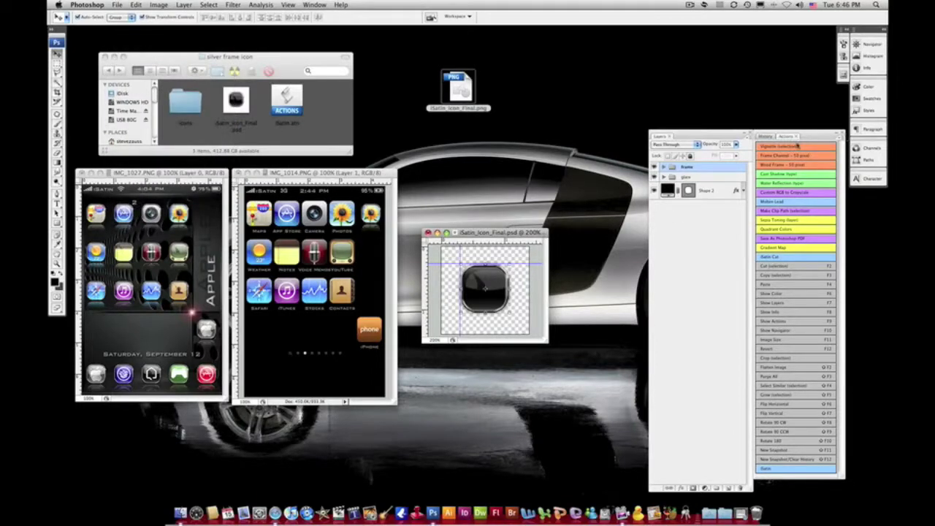
left_click(765, 137)
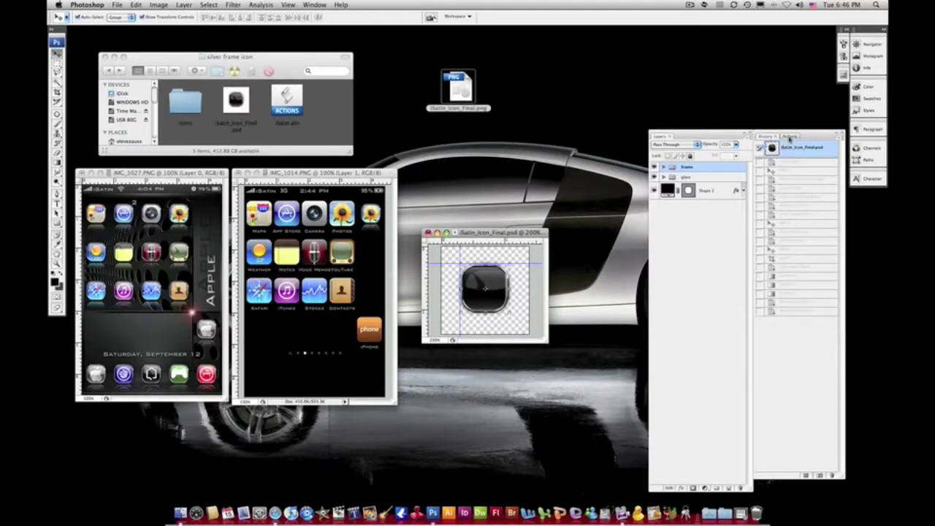
left_click(788, 137)
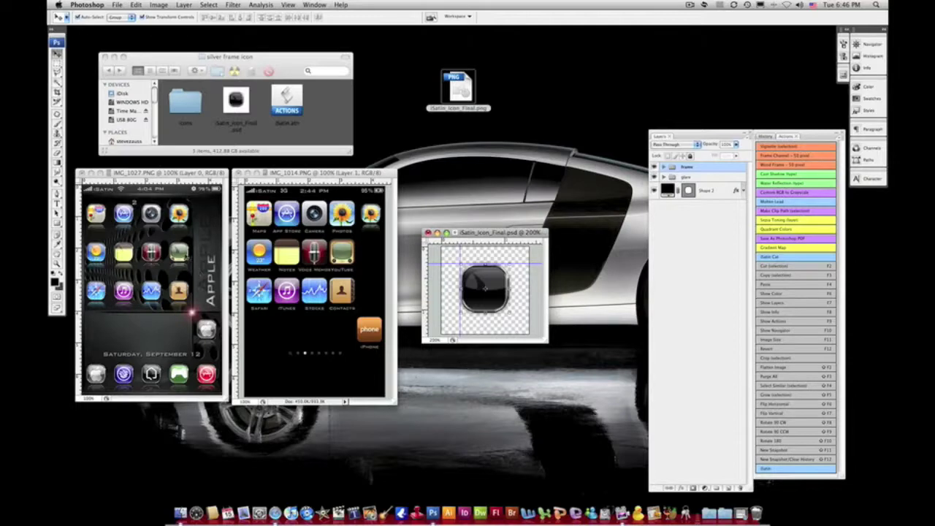
- Try the Flip Vertical, Flip Horizontal, Rotate 90 CW, Rotate 90 CCW and Select Similar actions on IMG_1027.PNG
left_click(192, 312)
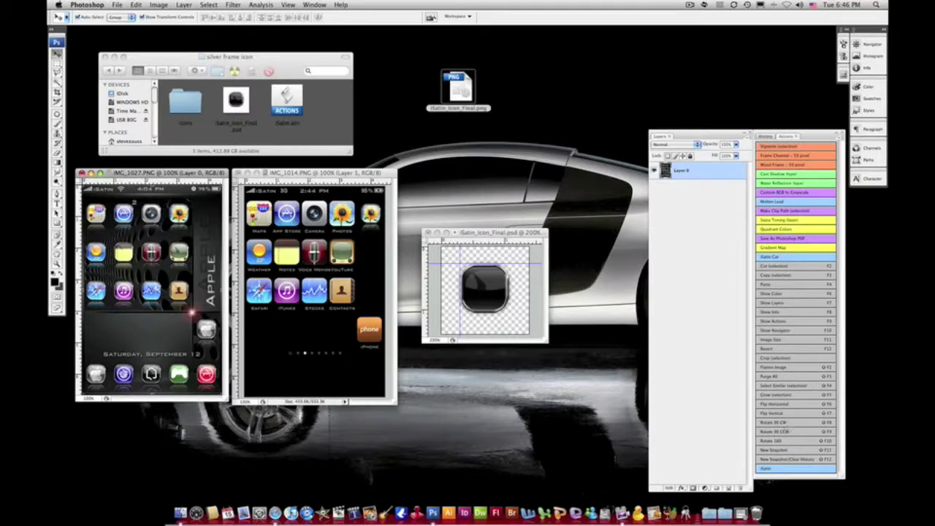
left_click(791, 412)
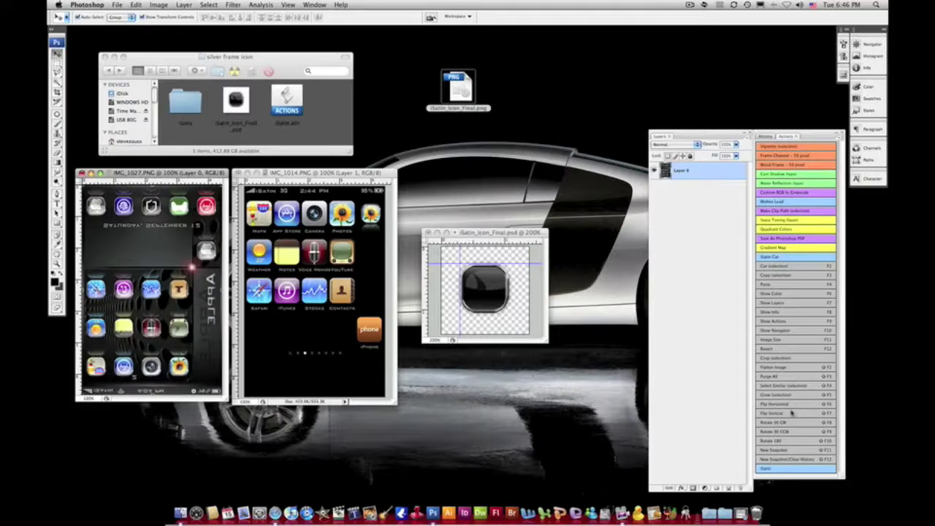
left_click(789, 404)
left_click(789, 422)
left_click(789, 430)
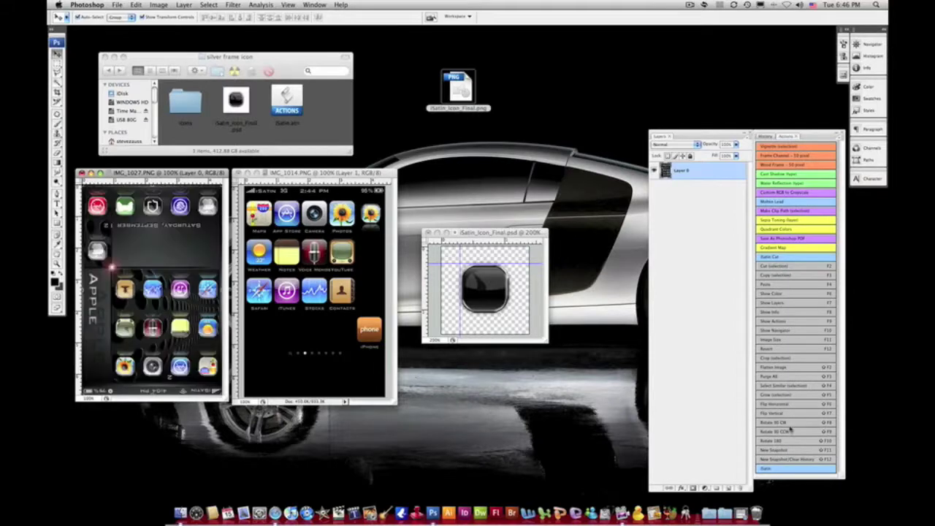
left_click(798, 385)
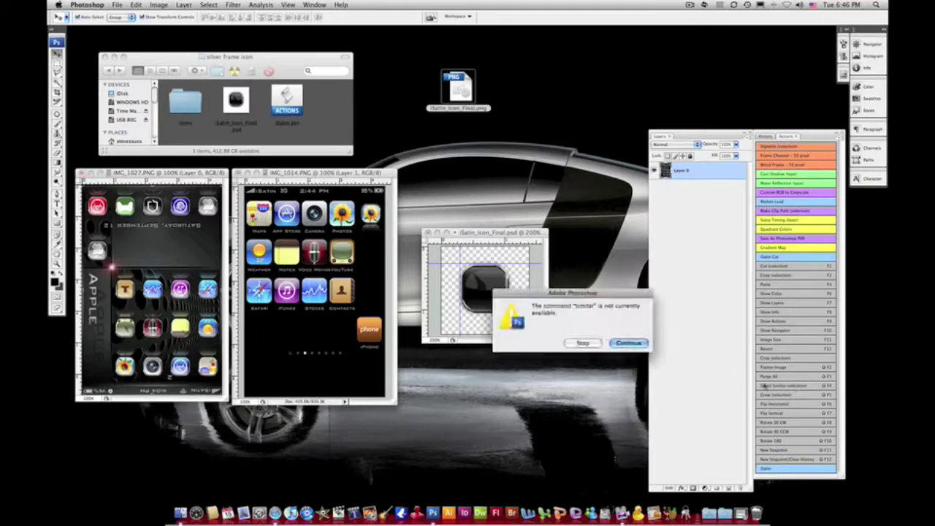
left_click(593, 343)
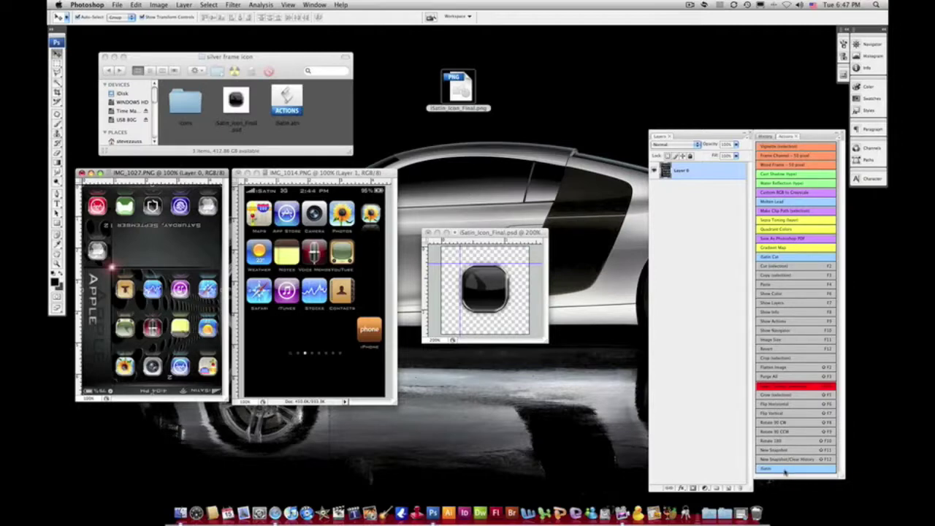
- Delete the added sunflower icon layer from IMG_1014.PNG
left_click(363, 285)
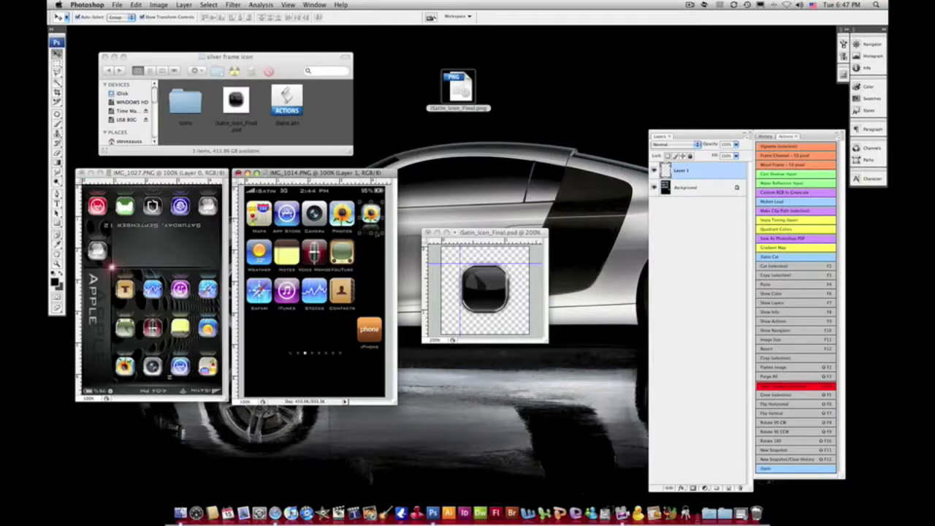
key("Delete")
- Copy the IMG_1014.PNG screenshot into iSatin_Icon_Final.psd and revert the template to its opening history snapshot
left_click_drag(364, 241, 486, 292)
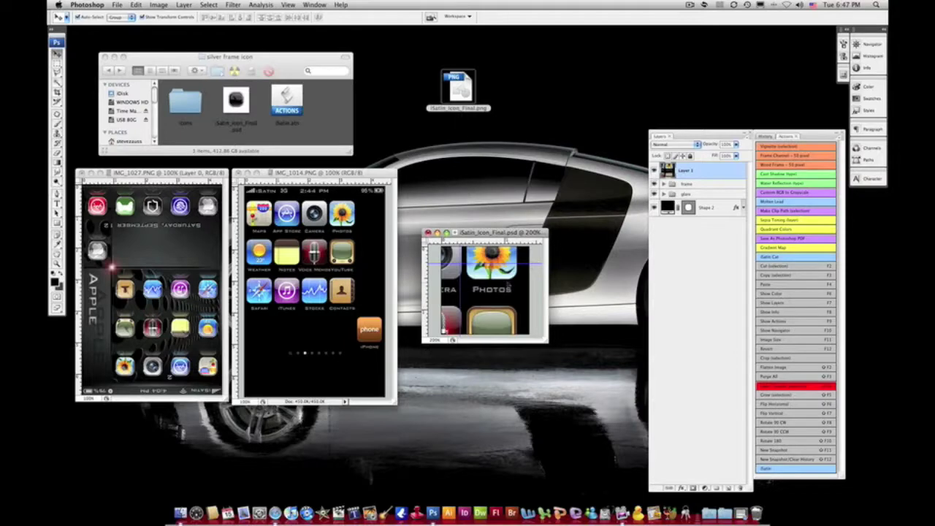
left_click(770, 136)
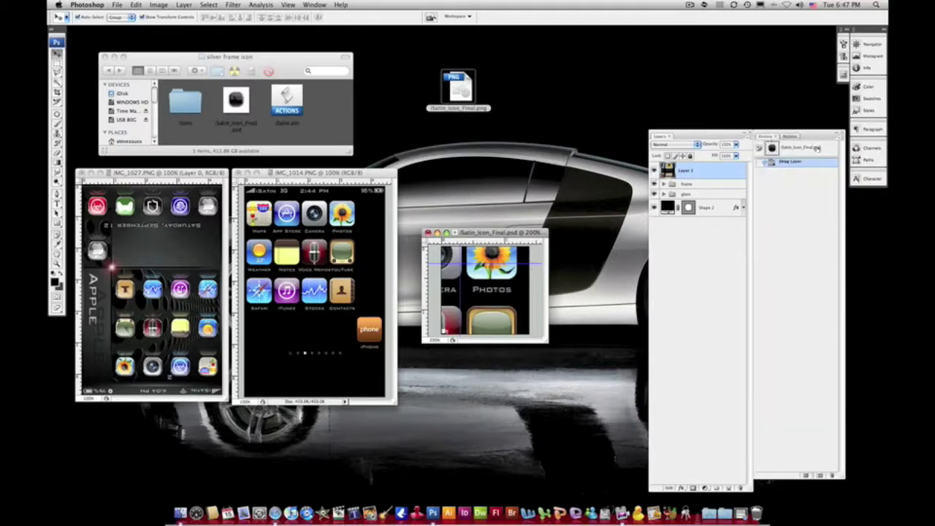
left_click(816, 148)
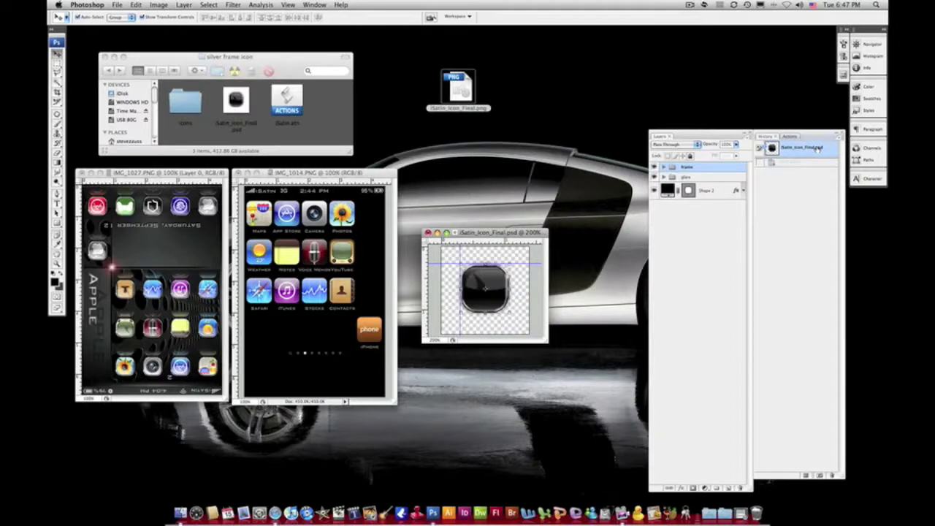